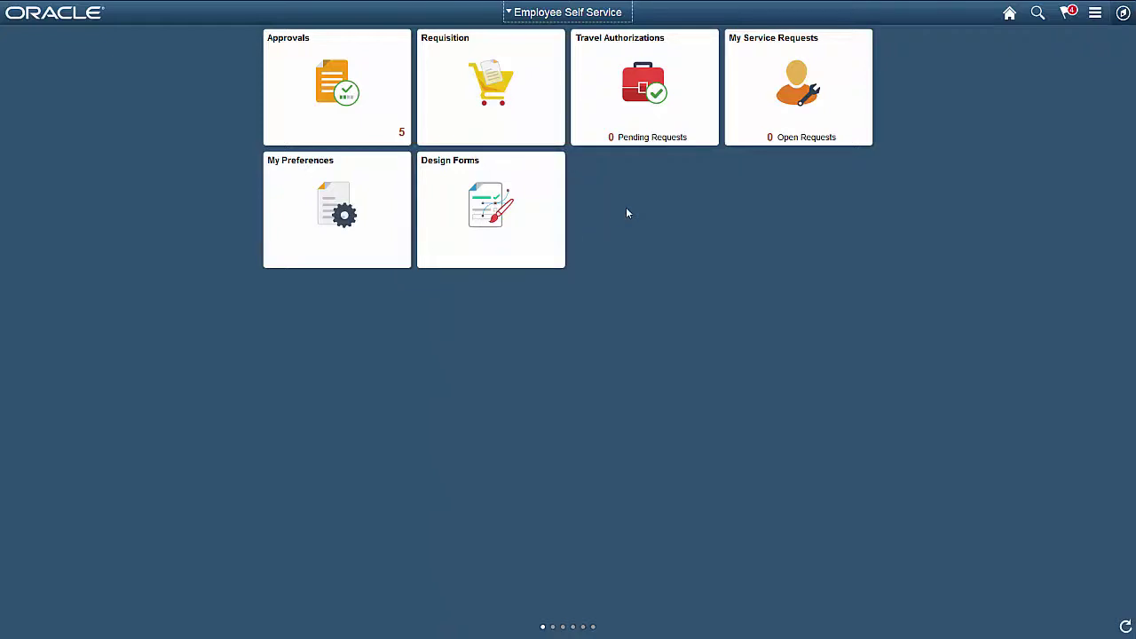
# From Design Forms, open the CUSTOMER New Customer Request form in Form Designer for editing
pyautogui.click(538, 215)
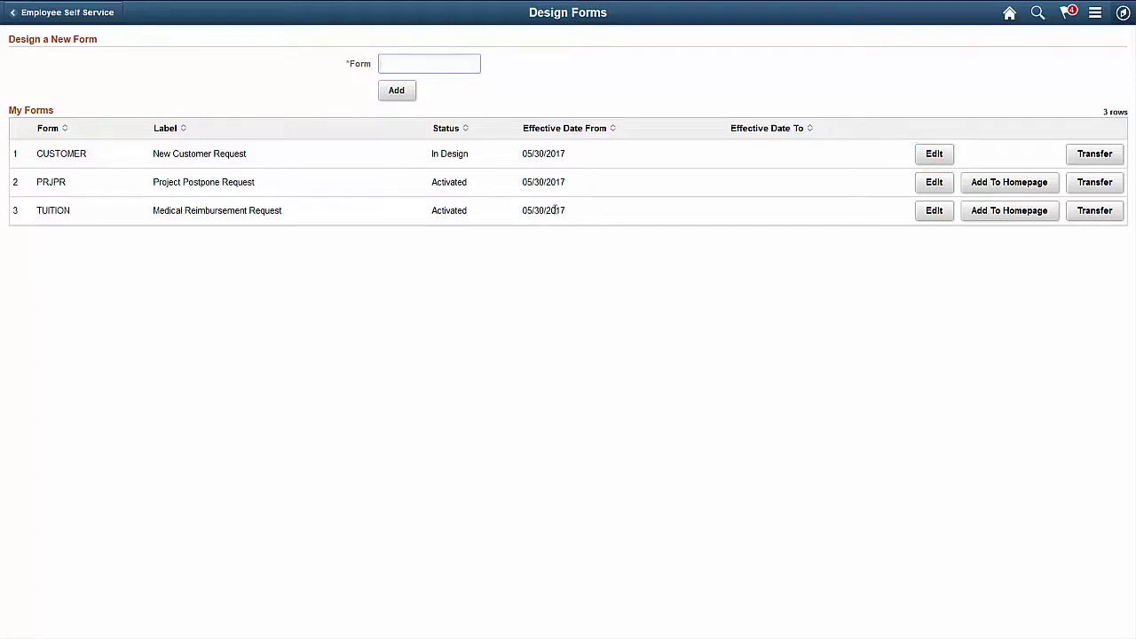
pyautogui.click(933, 154)
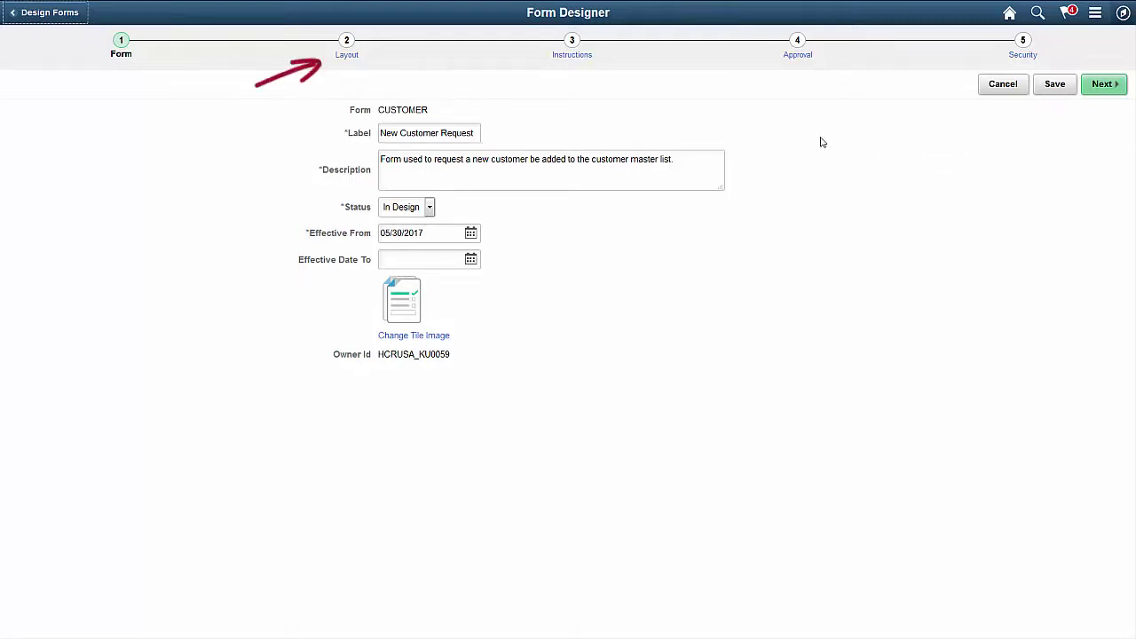
# Add a required Text field below City: label Postal, description Zip Code, length 10, and save
pyautogui.click(349, 59)
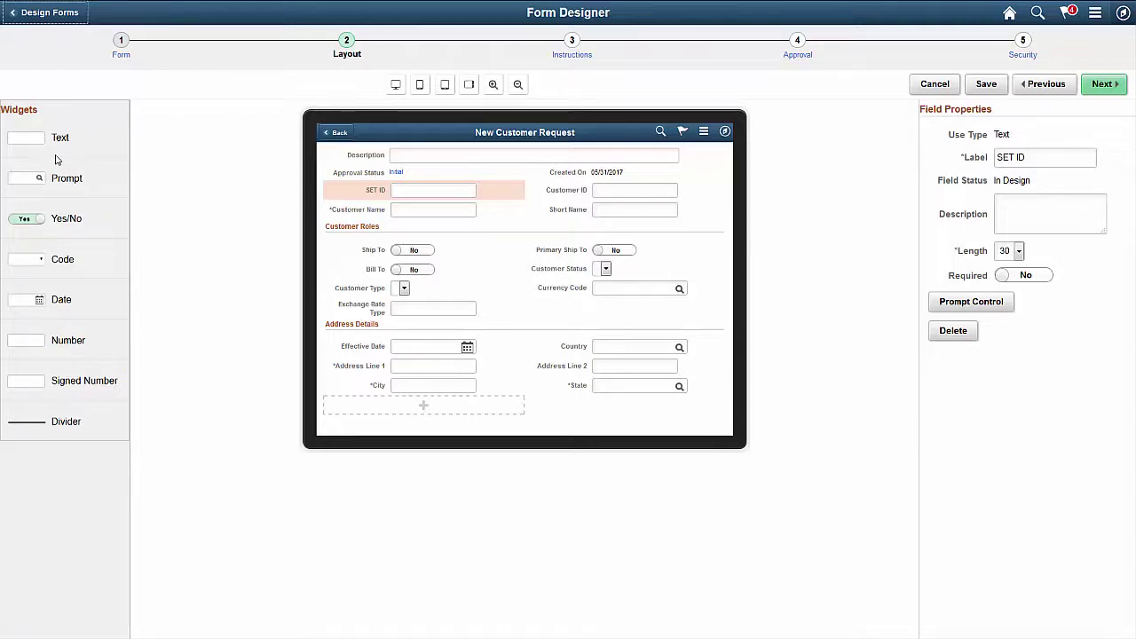
pyautogui.moveTo(55, 159); pyautogui.dragTo(368, 406)
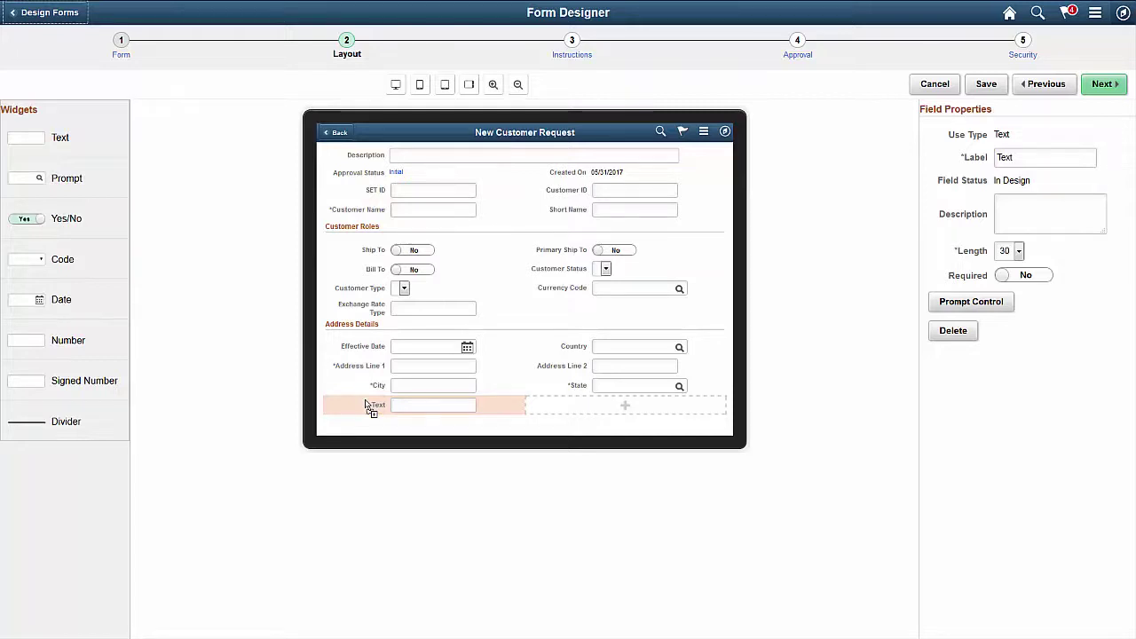
pyautogui.click(1091, 157)
pyautogui.moveTo(1091, 157); pyautogui.dragTo(989, 157)
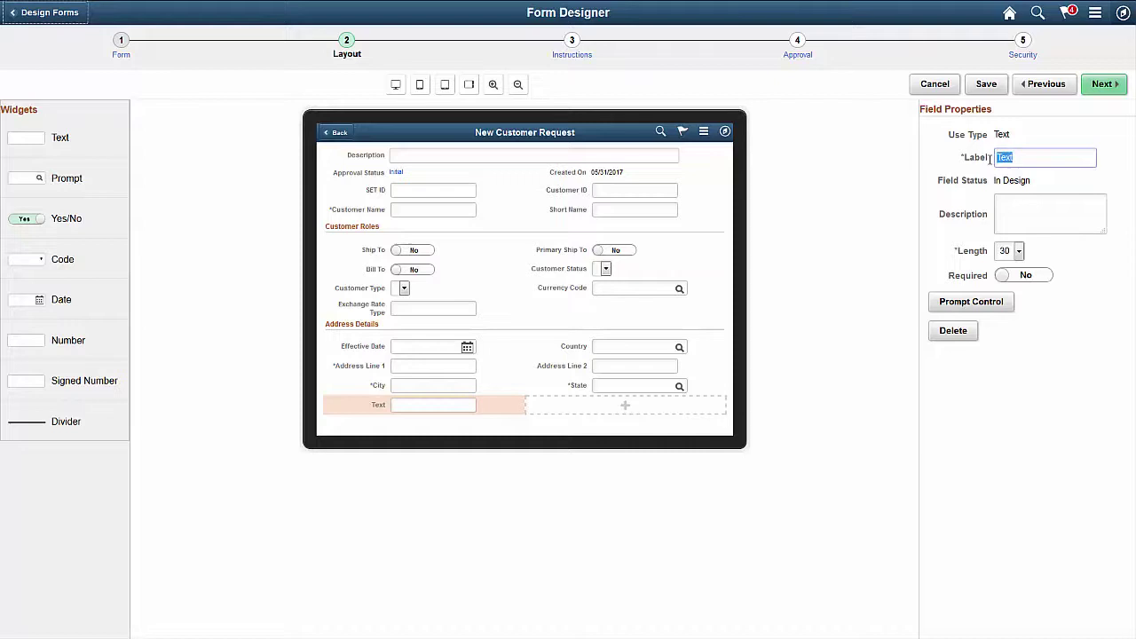
pyautogui.write('Postal')
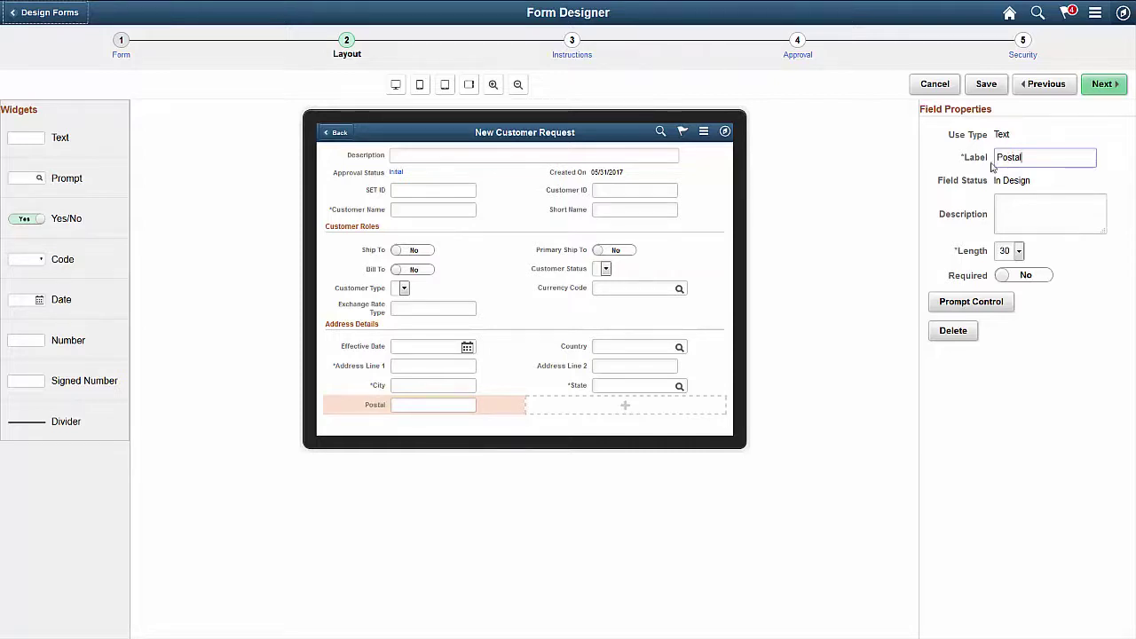
pyautogui.click(1007, 204)
pyautogui.write('Zip Code')
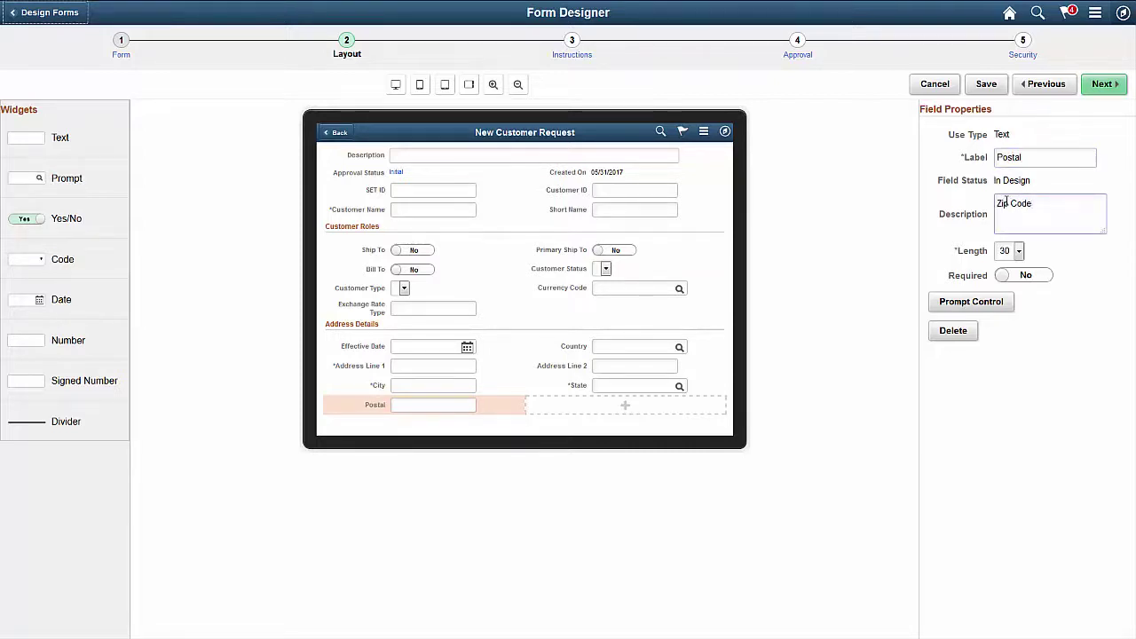
pyautogui.click(1018, 251)
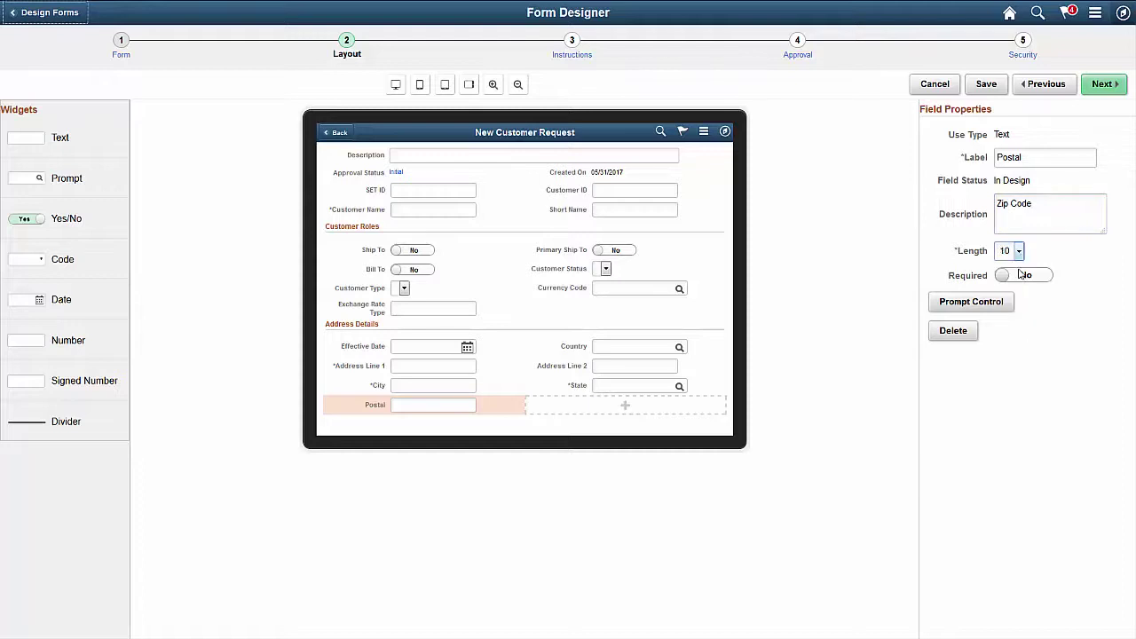
pyautogui.click(1039, 276)
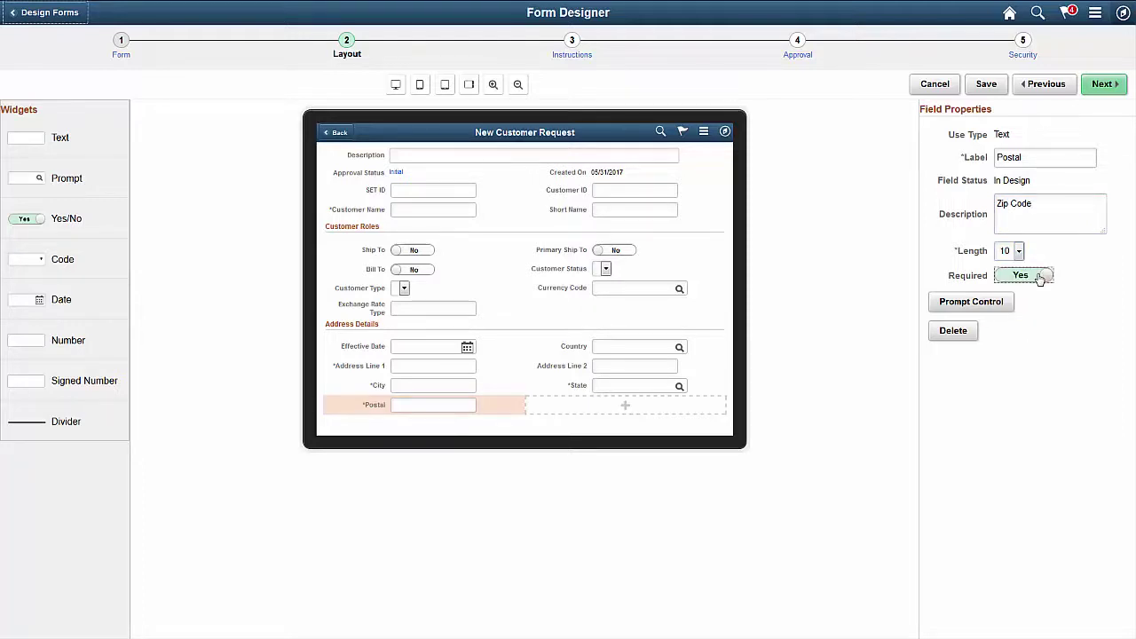
pyautogui.click(1001, 92)
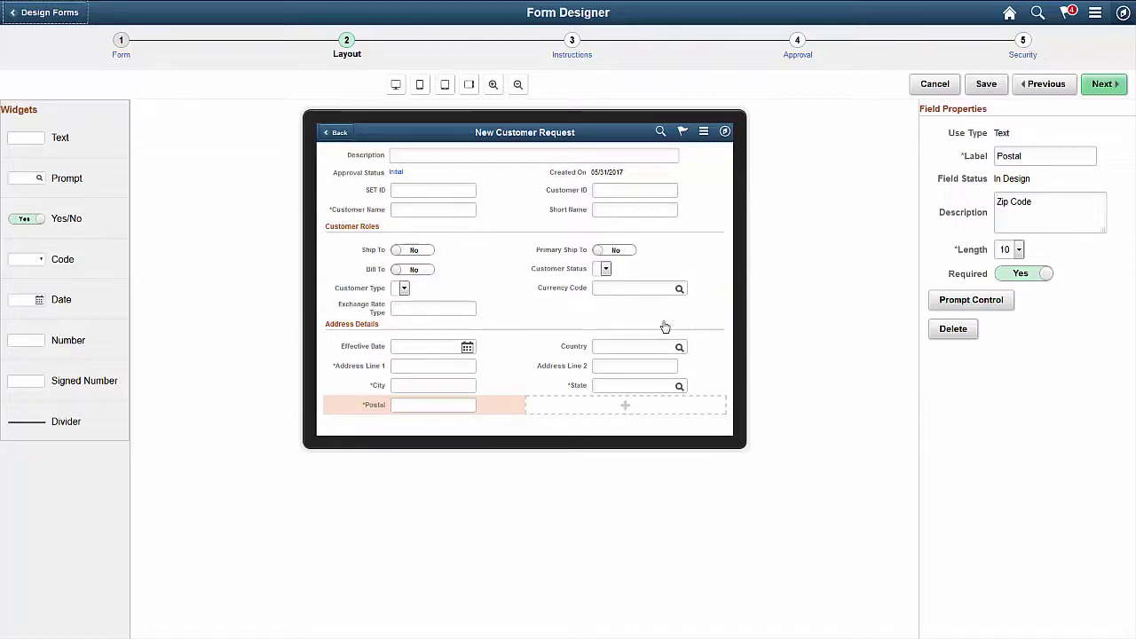
# Move Country after Postal and preview the layout in portrait tablet view
pyautogui.moveTo(633, 347); pyautogui.dragTo(489, 407)
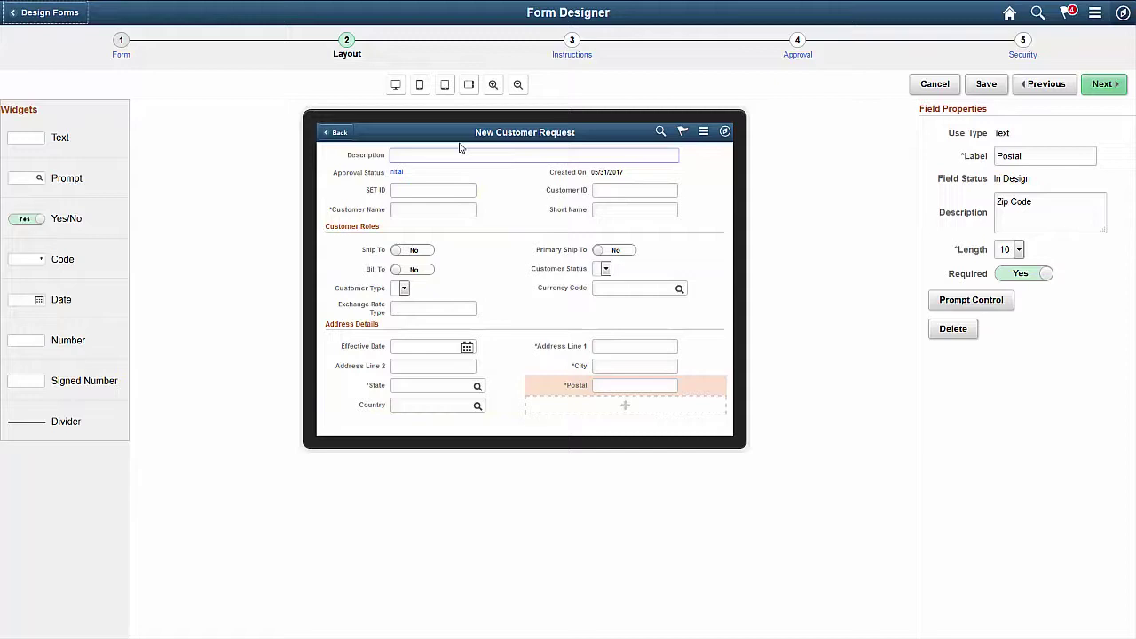
pyautogui.click(446, 94)
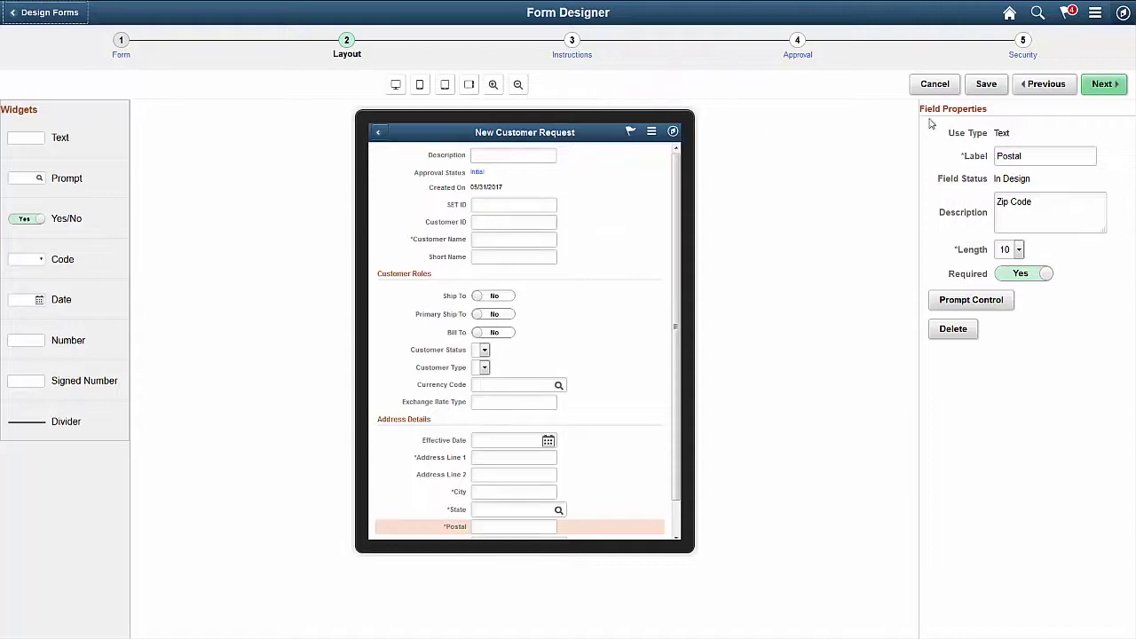
# Advance through the Instructions, Approval and Security steps and activate the New Customer Request form
pyautogui.click(1091, 91)
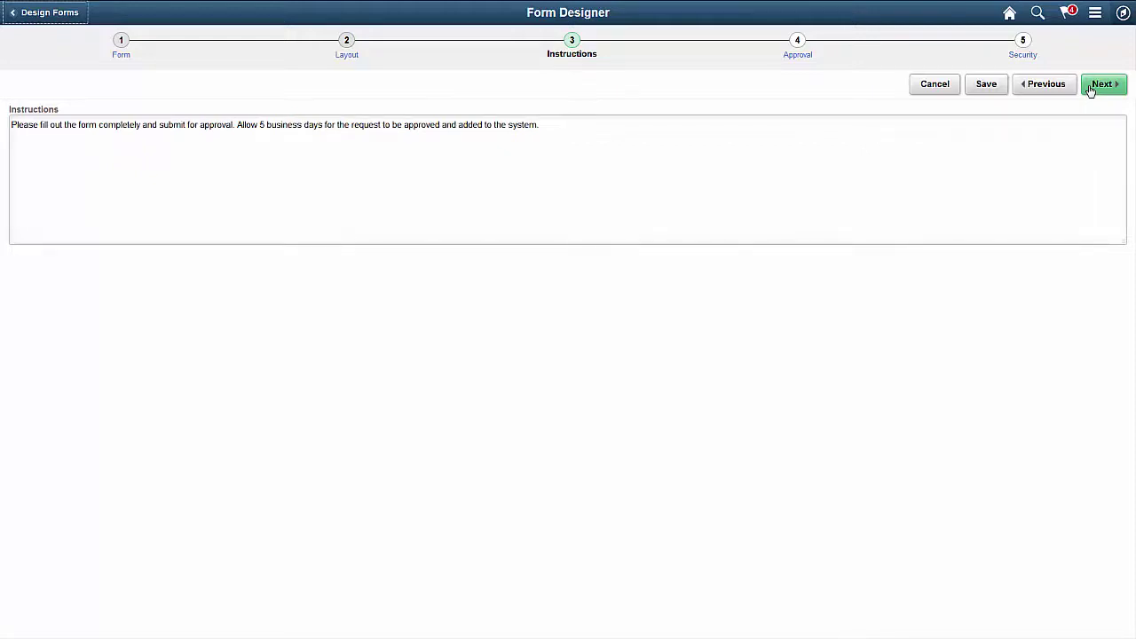
pyautogui.click(1091, 92)
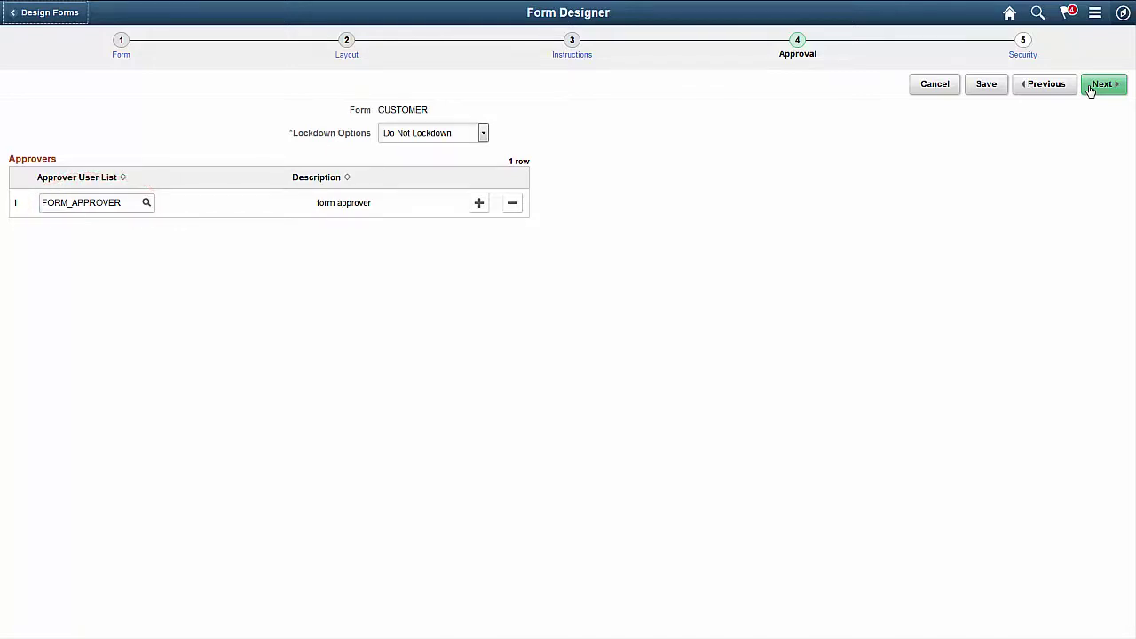
pyautogui.click(1090, 91)
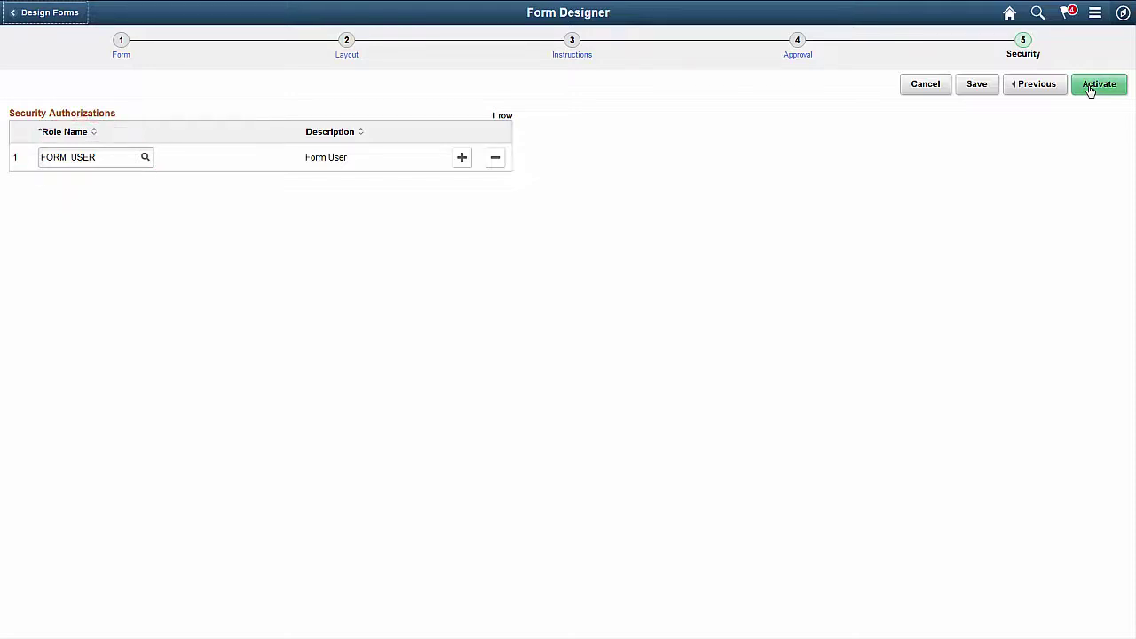
pyautogui.click(1091, 91)
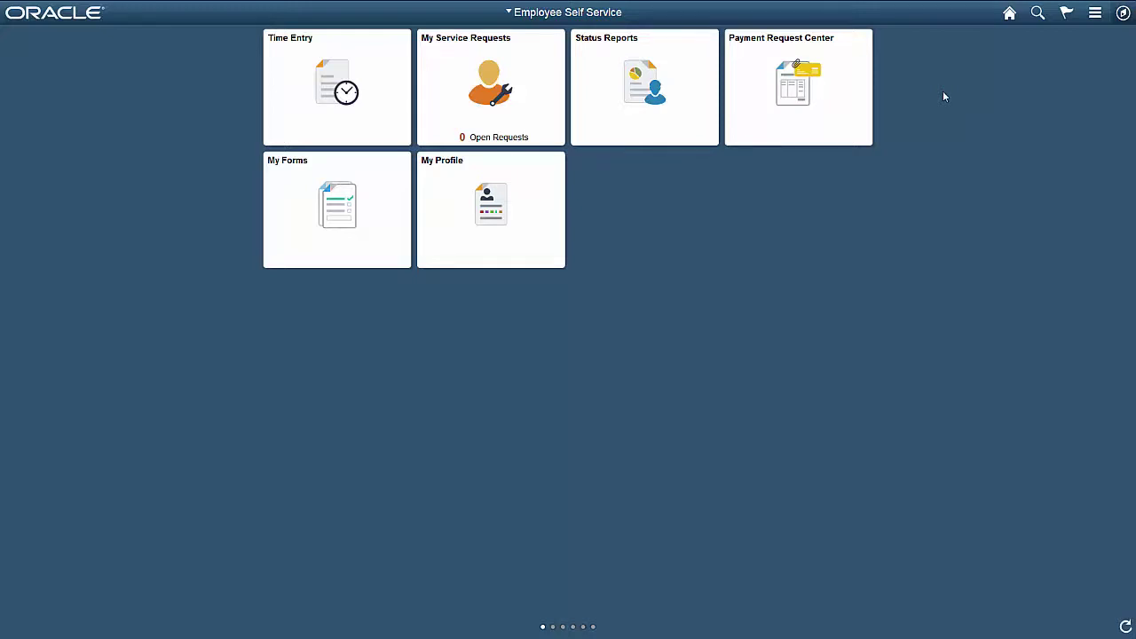
# Personalize the homepage with the New Customer Request tile from Form and Approval Builder, and save
pyautogui.click(1094, 14)
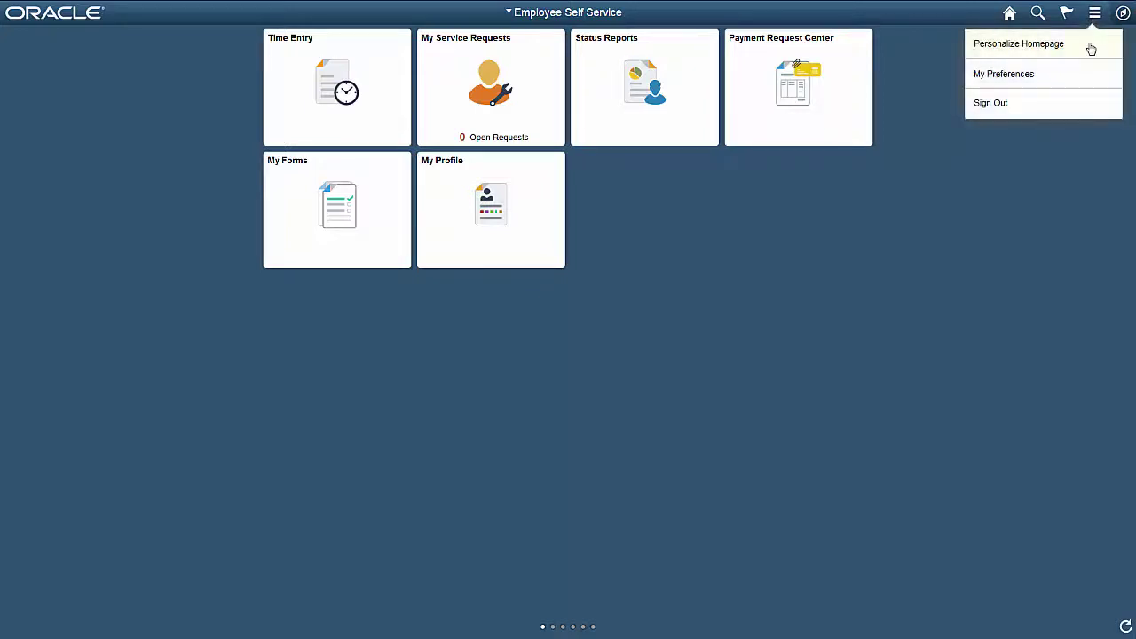
pyautogui.click(1091, 46)
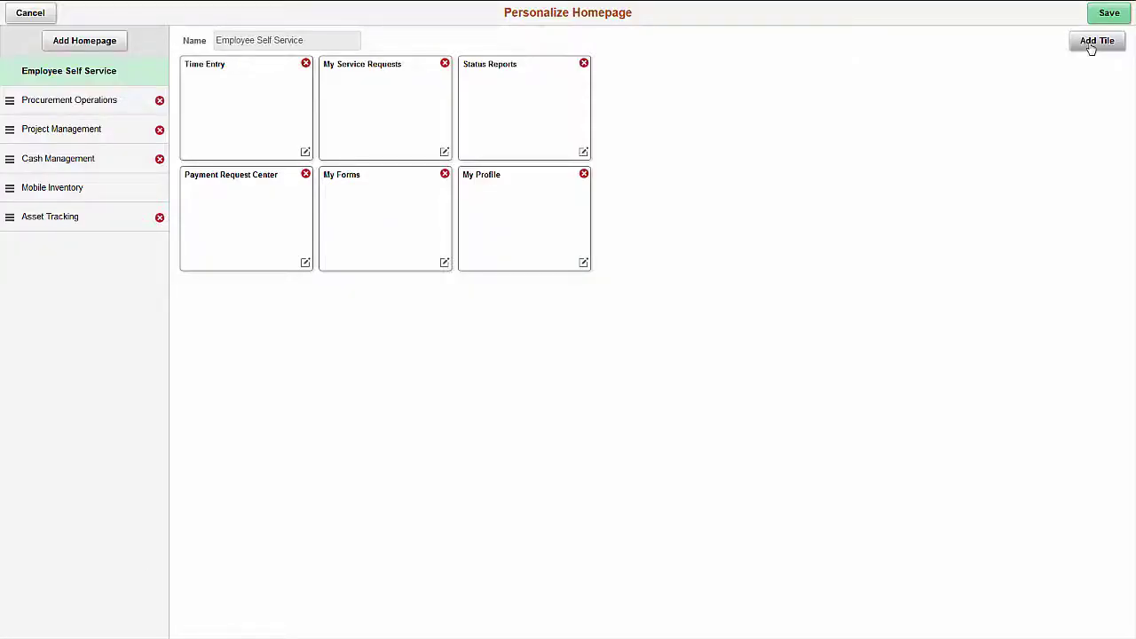
pyautogui.click(1095, 44)
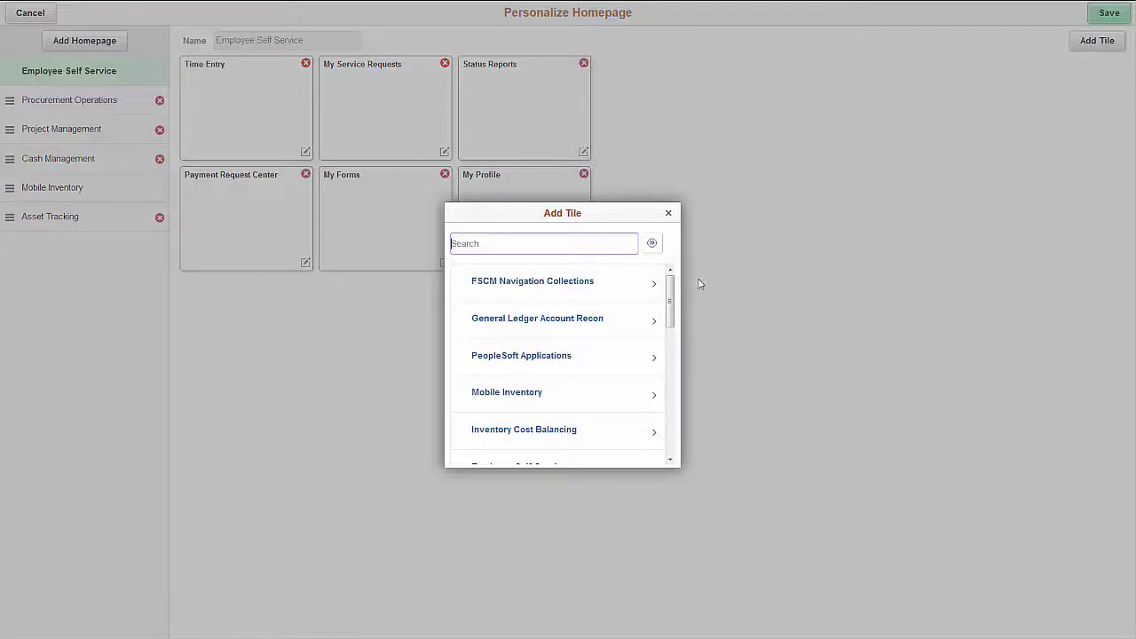
pyautogui.moveTo(671, 291); pyautogui.dragTo(670, 421)
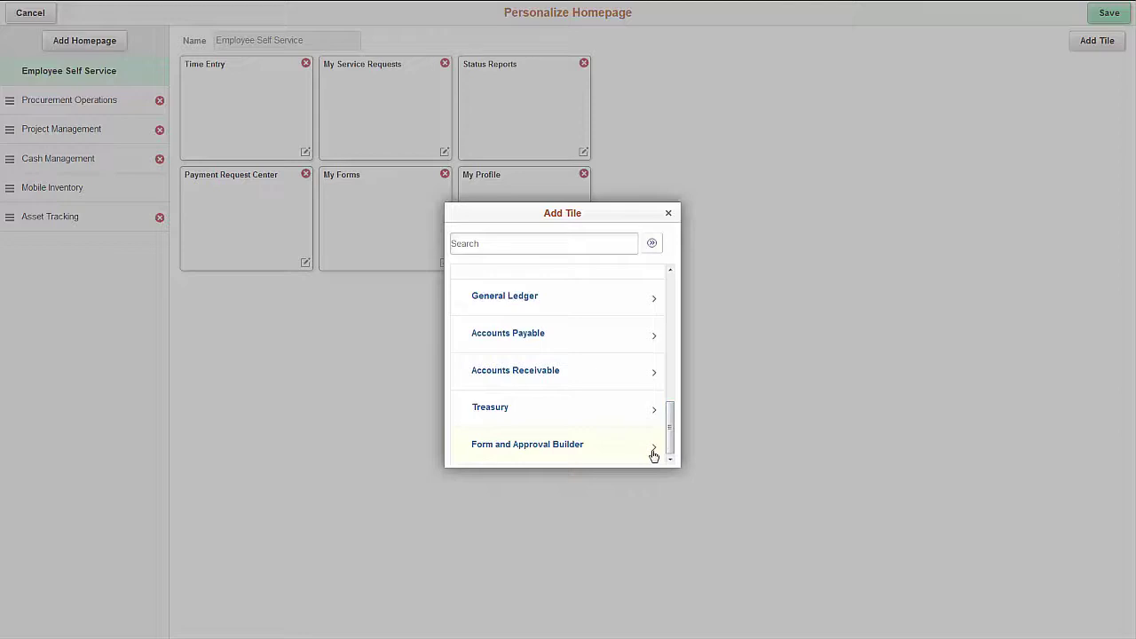
pyautogui.click(653, 448)
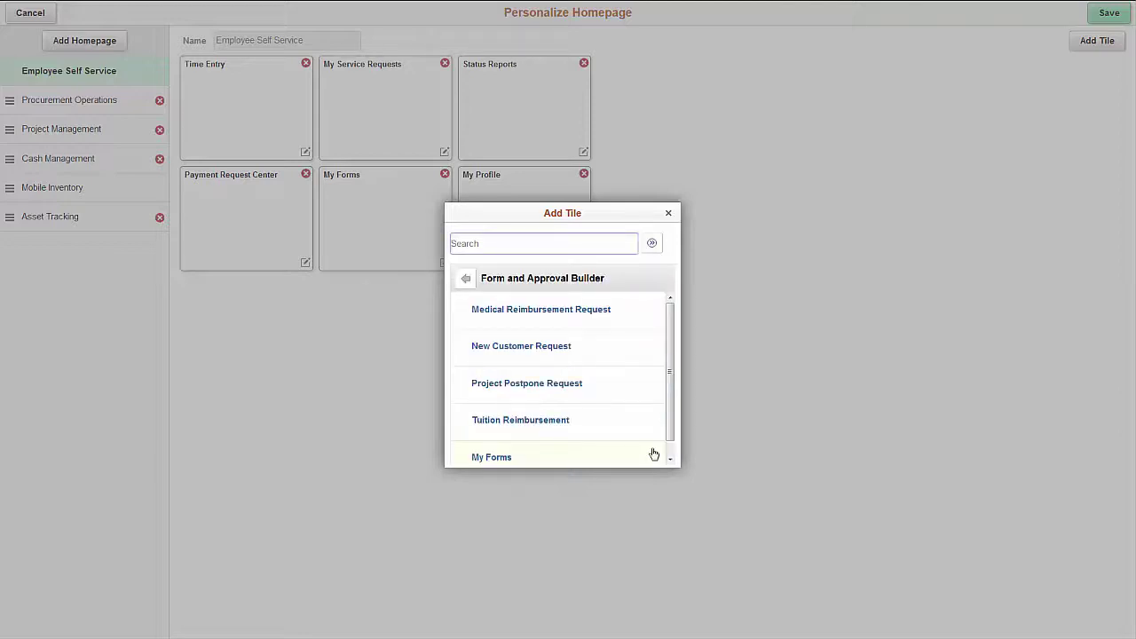
pyautogui.click(645, 358)
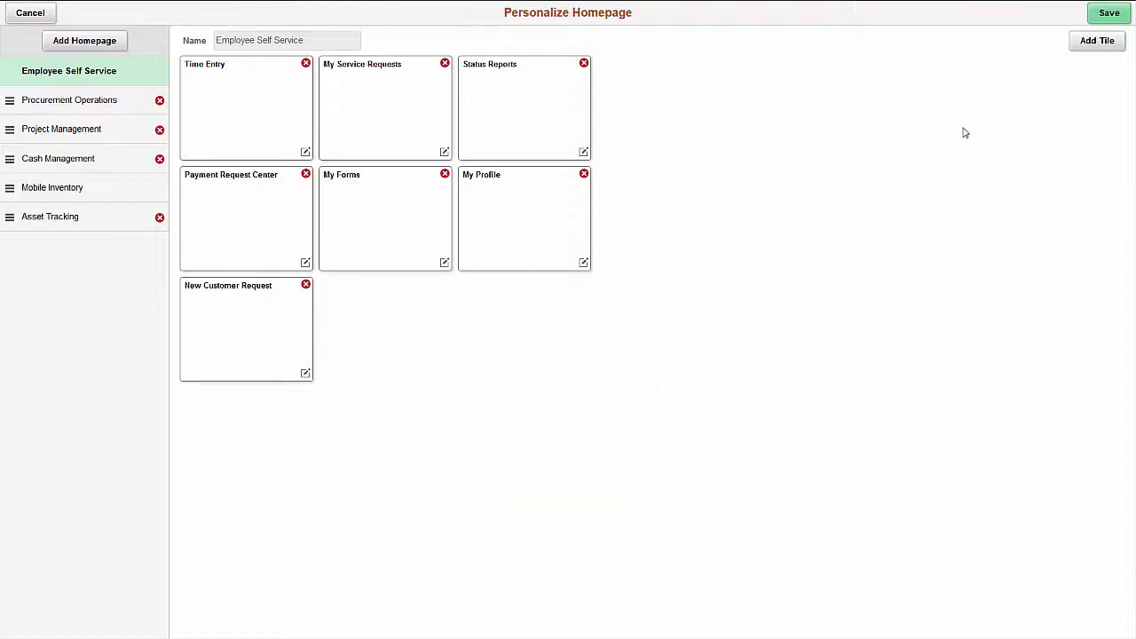
pyautogui.click(1109, 13)
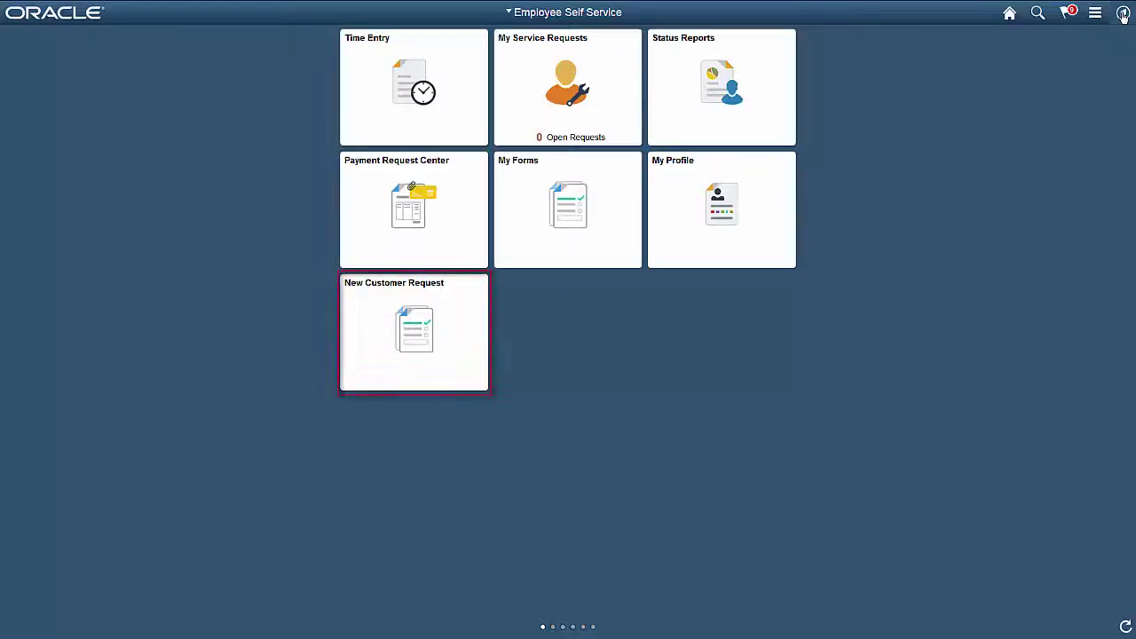
# Start a new New Customer Request form with the description 'Acccustomer'
pyautogui.click(458, 312)
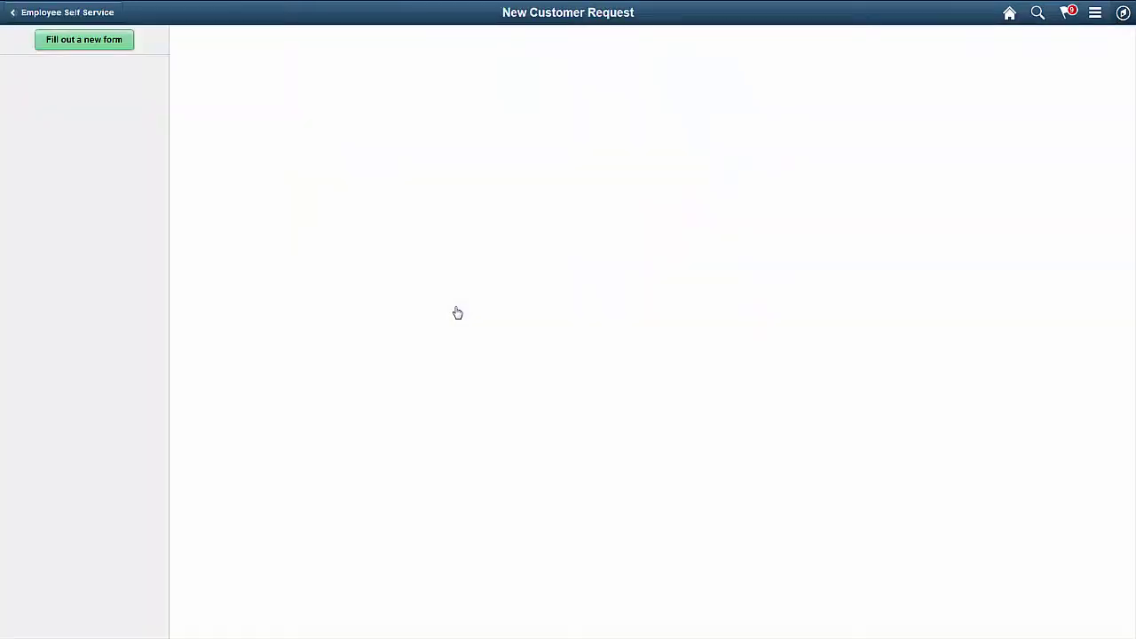
pyautogui.click(119, 45)
pyautogui.click(199, 66)
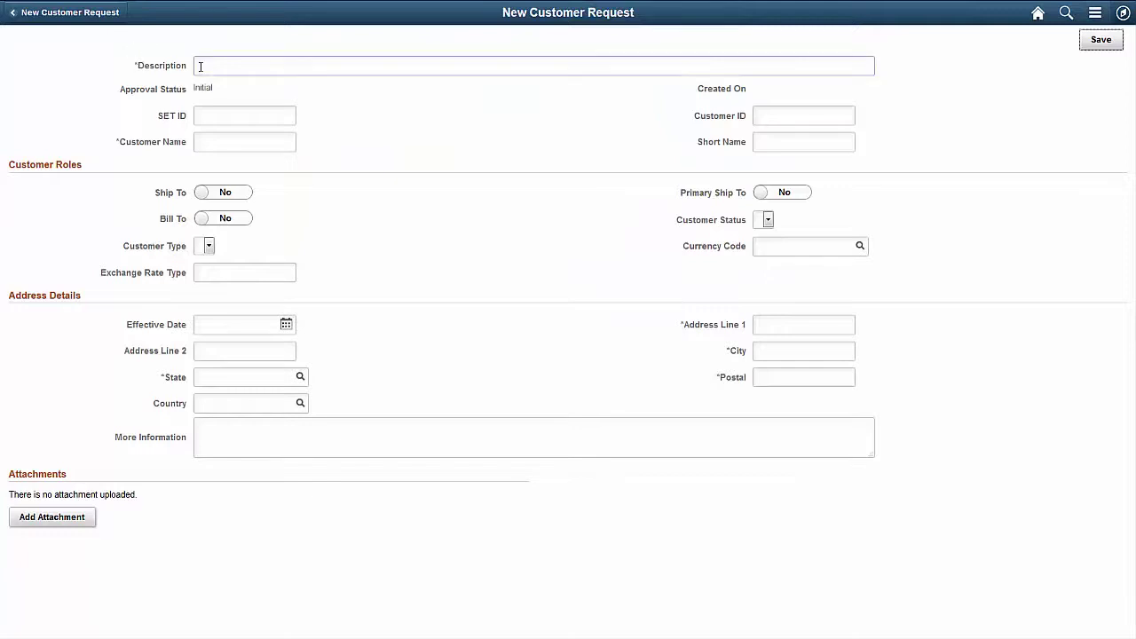
pyautogui.write('Acc')
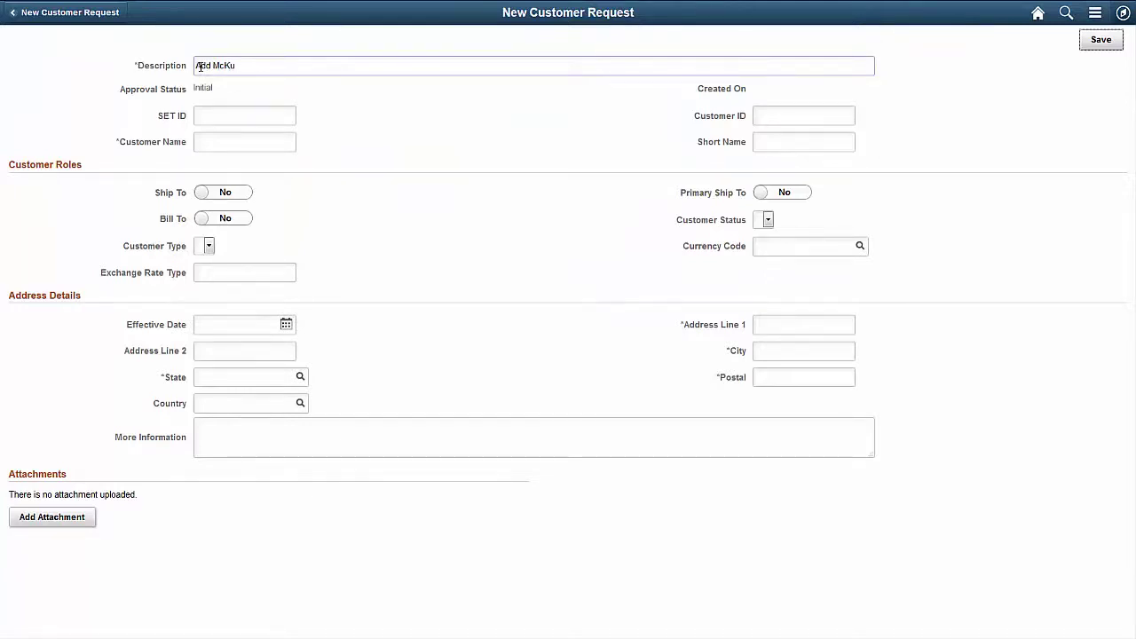
pyautogui.write('custo')
pyautogui.write('mer')
# Enter SET ID 2345, the Customer ID, name McKusson Company, and mark it Ship To and Bill To
pyautogui.click(208, 114)
pyautogui.write('2345')
pyautogui.click(761, 115)
pyautogui.write('MK')
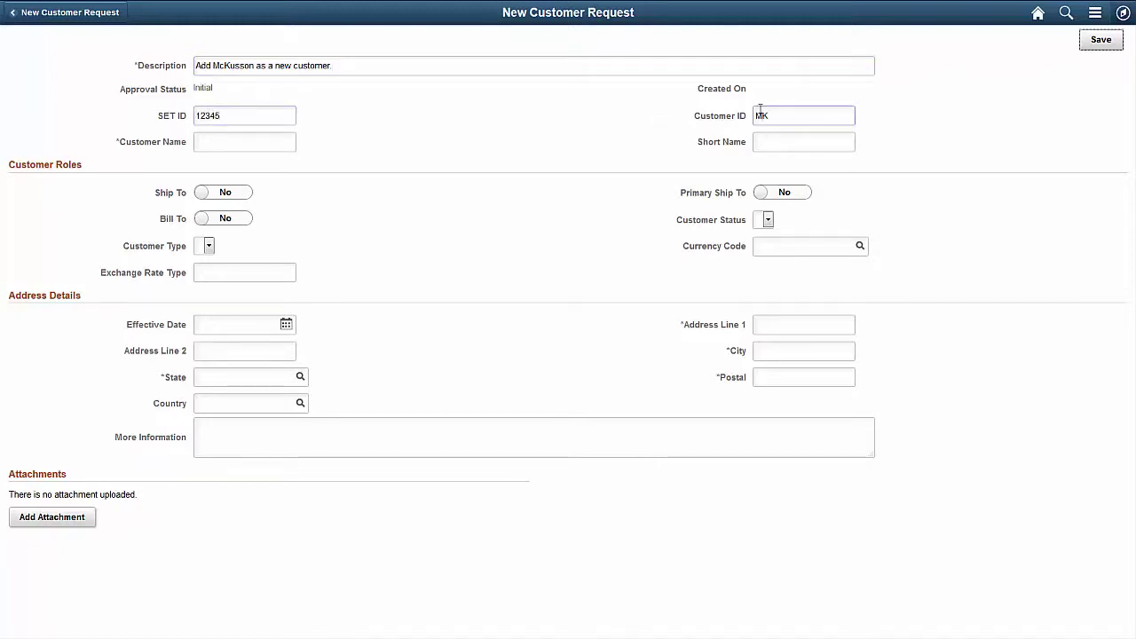
pyautogui.write('1')
pyautogui.click(259, 140)
pyautogui.write('McKu')
pyautogui.write('sson')
pyautogui.write(' Company')
pyautogui.click(238, 192)
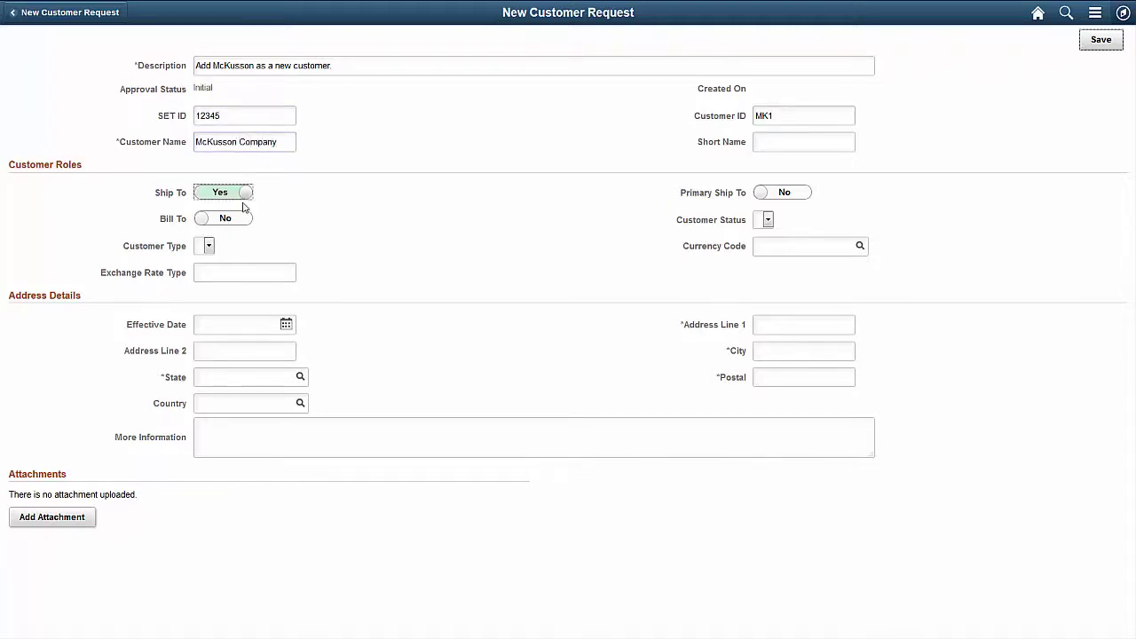
pyautogui.click(240, 219)
# Fill in the customer's address lines, city, state and postal code, then save the request
pyautogui.click(760, 322)
pyautogui.write('280 ')
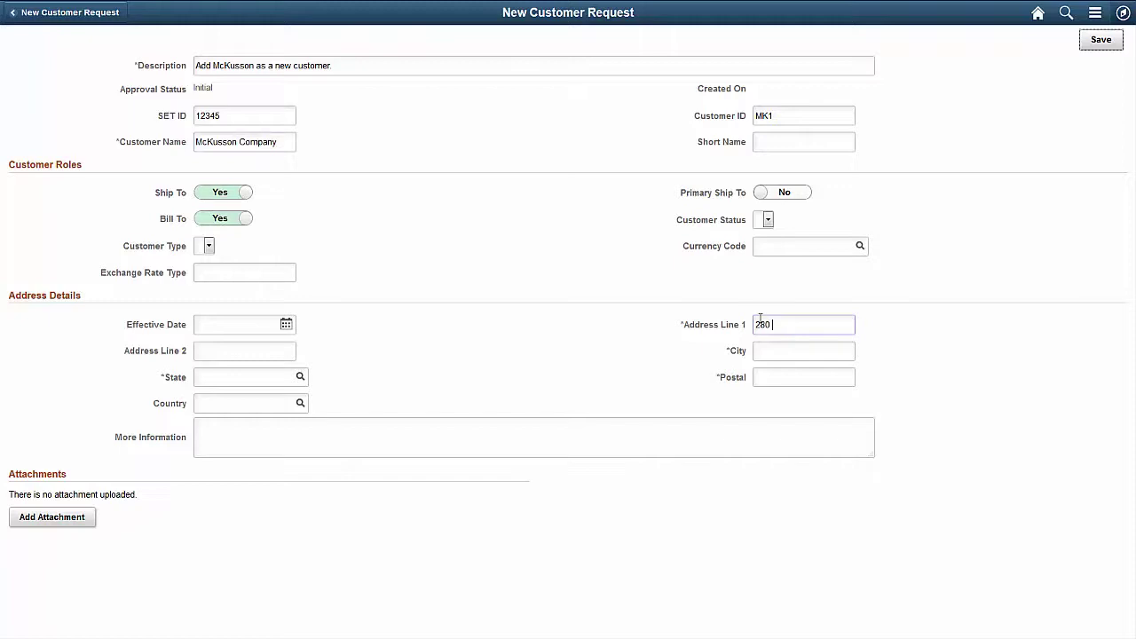
pyautogui.write('West Ave')
pyautogui.click(271, 350)
pyautogui.write('e 100A')
pyautogui.click(775, 350)
pyautogui.write('San')
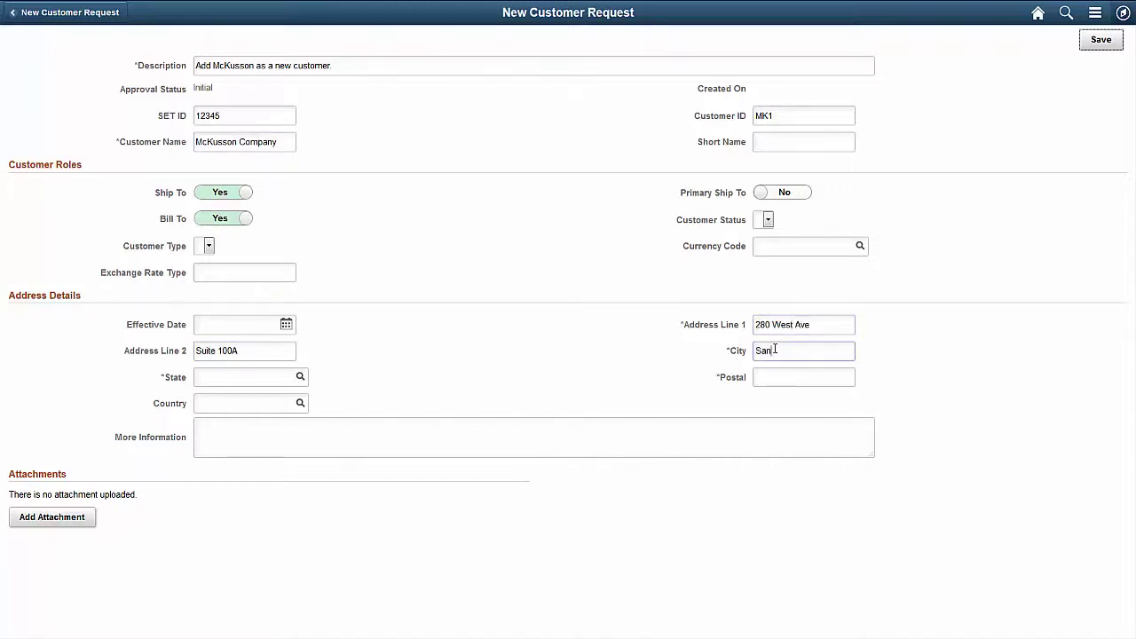
pyautogui.write(' Francisco')
pyautogui.click(251, 376)
pyautogui.write('CA')
pyautogui.click(768, 377)
pyautogui.write('9')
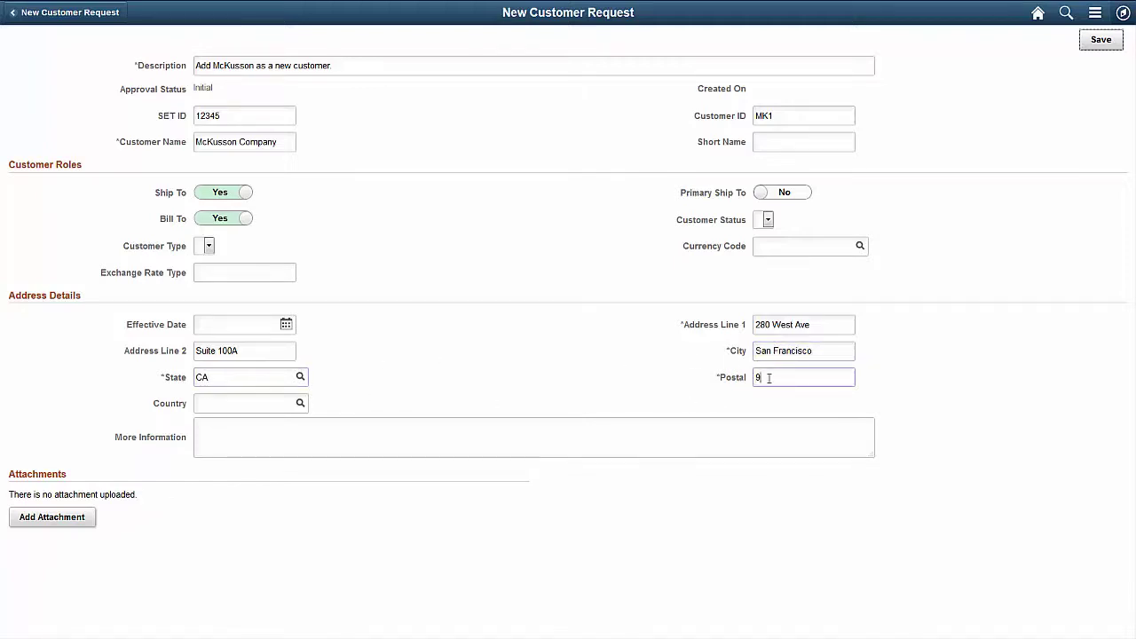
pyautogui.write('0009')
pyautogui.click(1101, 39)
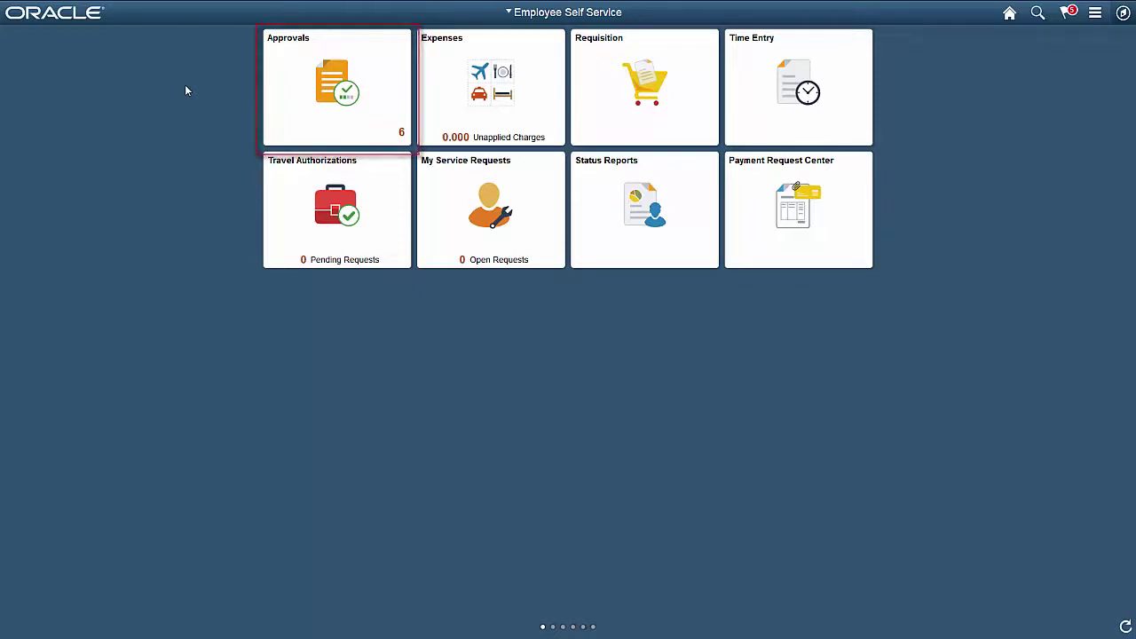
# Open the approver's Approvals tile to see the pending McKusson New Customer Request
pyautogui.click(285, 87)
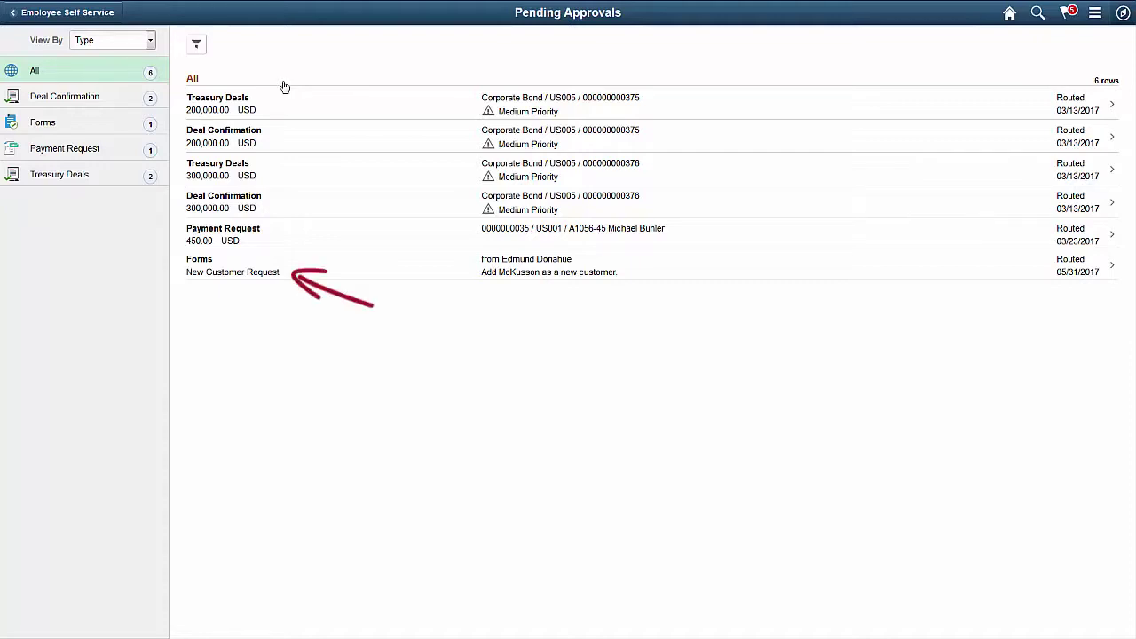
# Approve the McKusson New Customer Request with the comment 'Checked and approved'
pyautogui.click(319, 262)
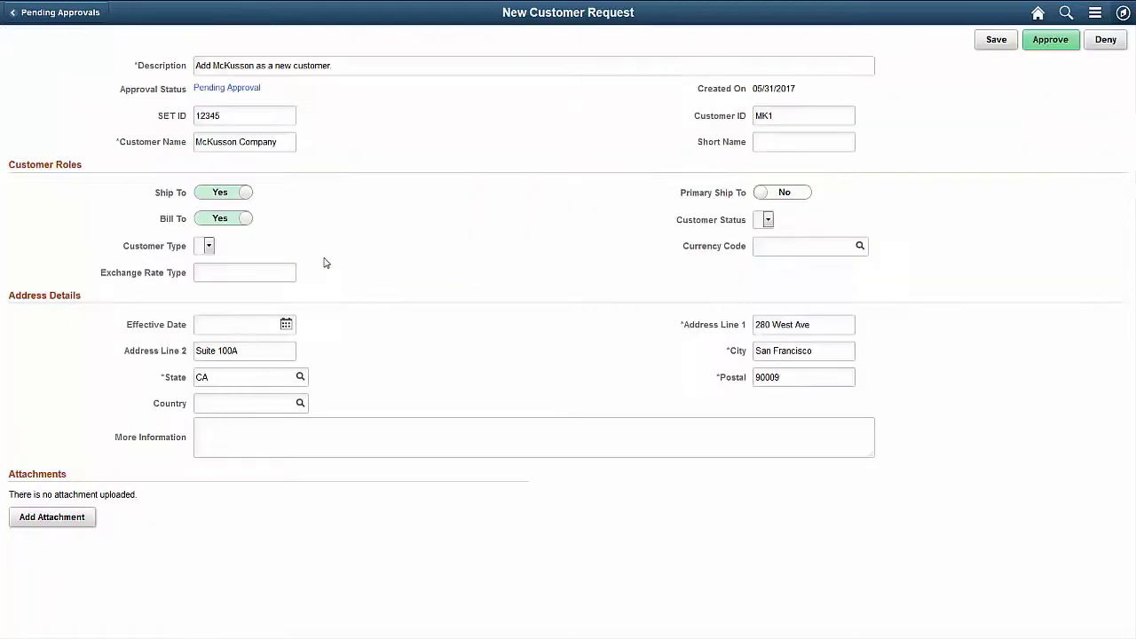
pyautogui.click(1058, 49)
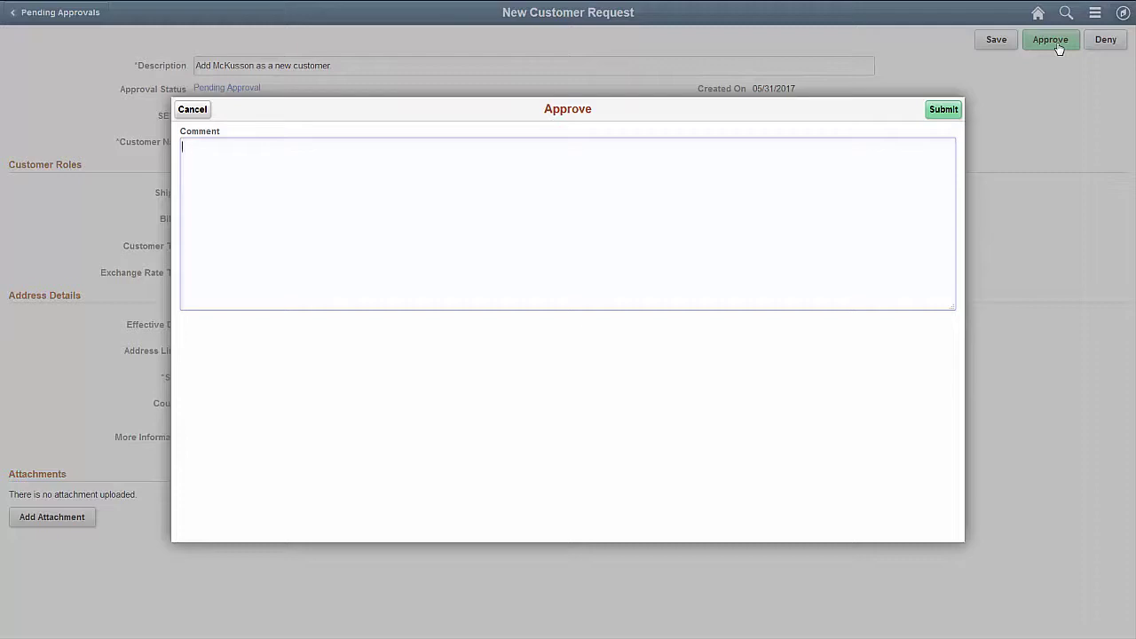
pyautogui.write('Checked a')
pyautogui.write('nd approved.')
pyautogui.click(941, 112)
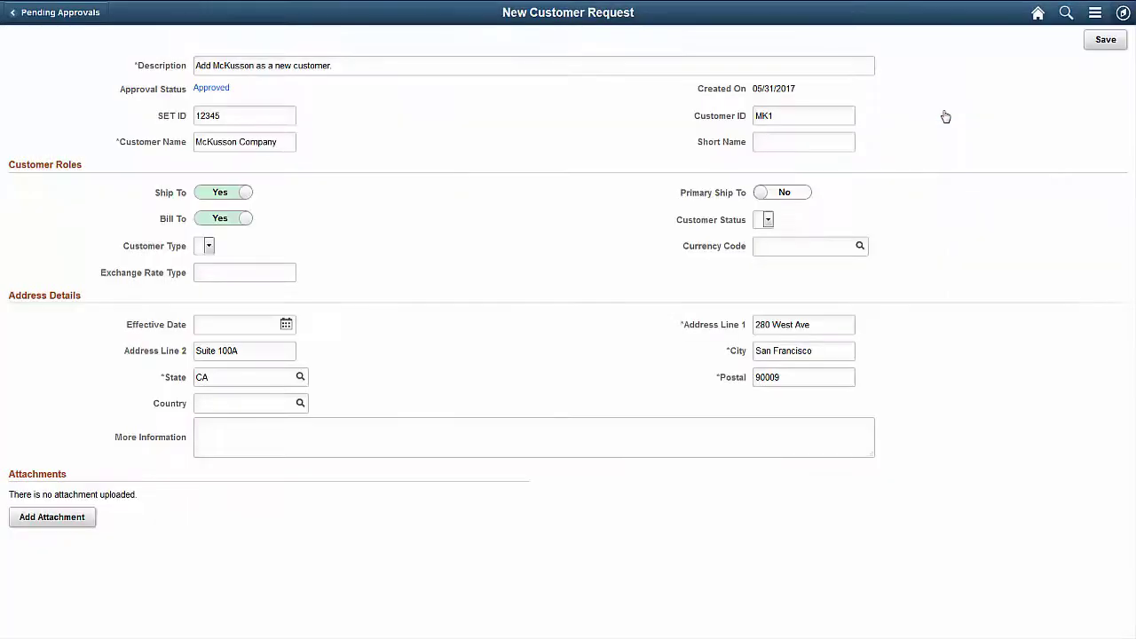